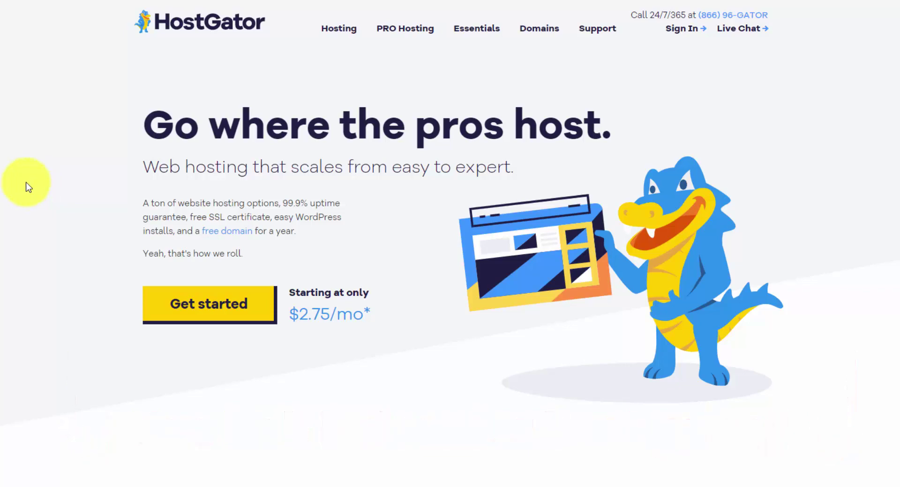
Begin signing up for HostGator web hosting from the homepage's Get started button.
click(215, 310)
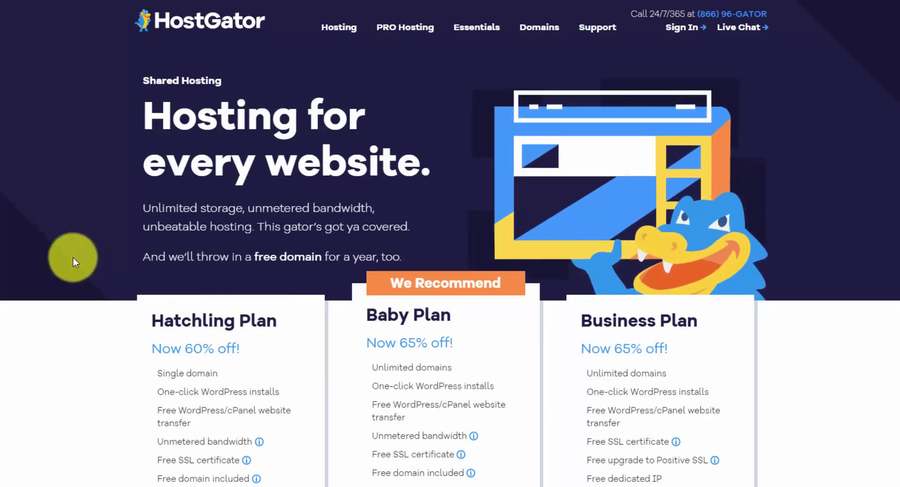
Scroll down the Shared Hosting plans page toward the Hatchling plan.
scroll(72, 257, down, 3)
scroll(75, 264, down, 1)
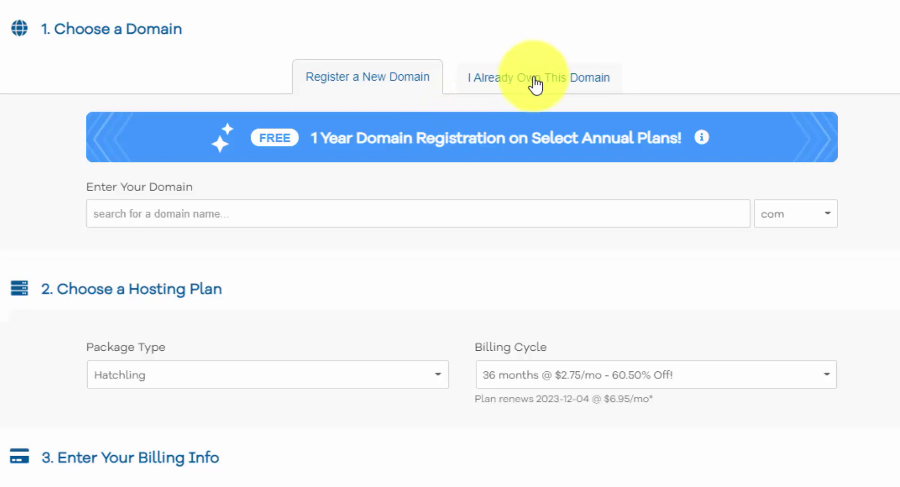
Search for makeyourwebsite2021.com as the order's domain, keeping Domain Privacy added.
click(263, 212)
text(makeyourwebsite2021)
key(Return)
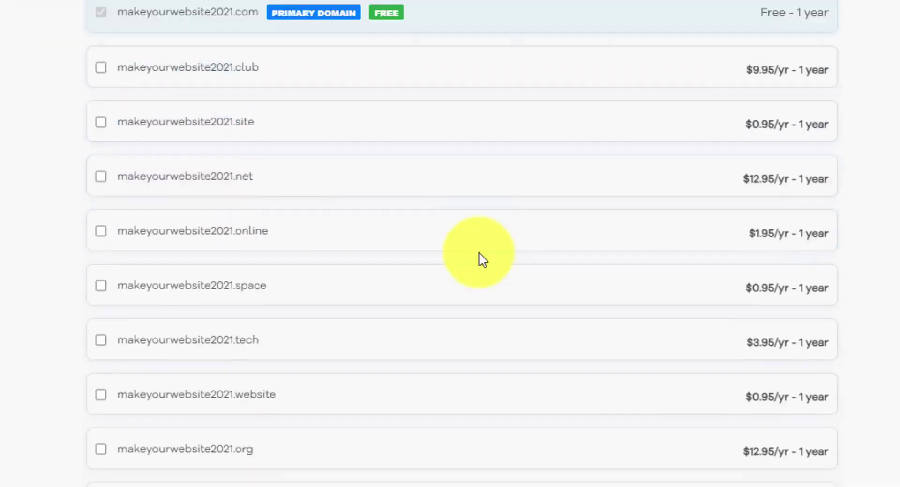
scroll(479, 252, down, 15)
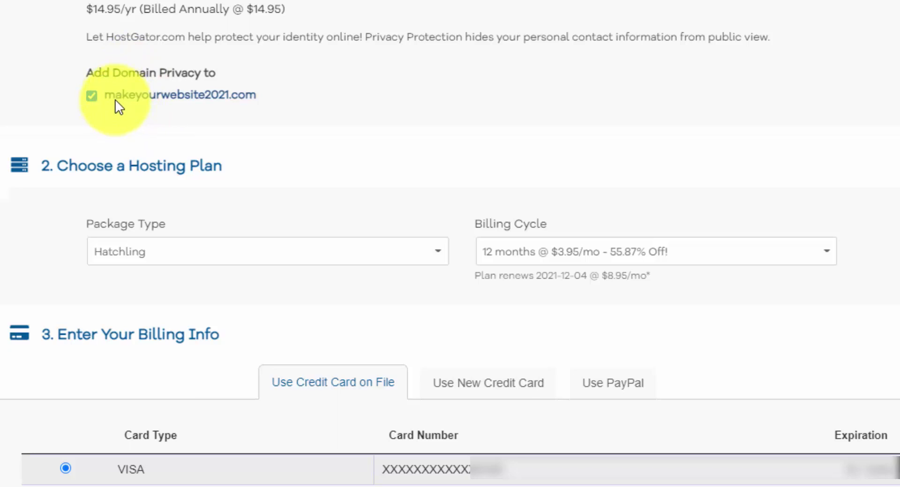
click(91, 96)
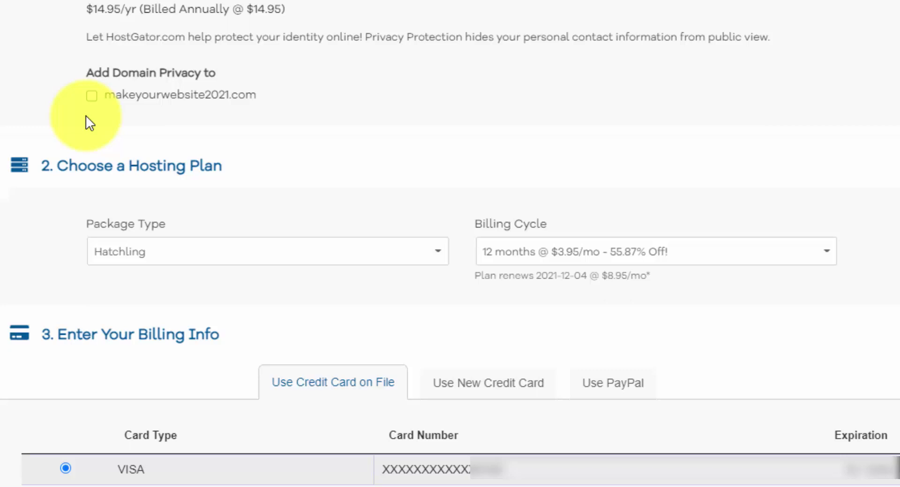
click(94, 100)
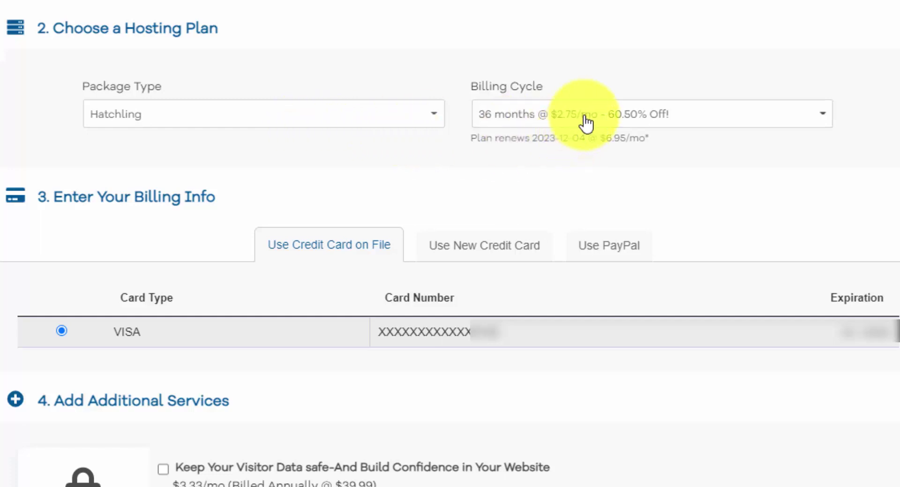
Change the Hatchling billing cycle from 36 months to 12 months at $3.95/mo.
click(818, 109)
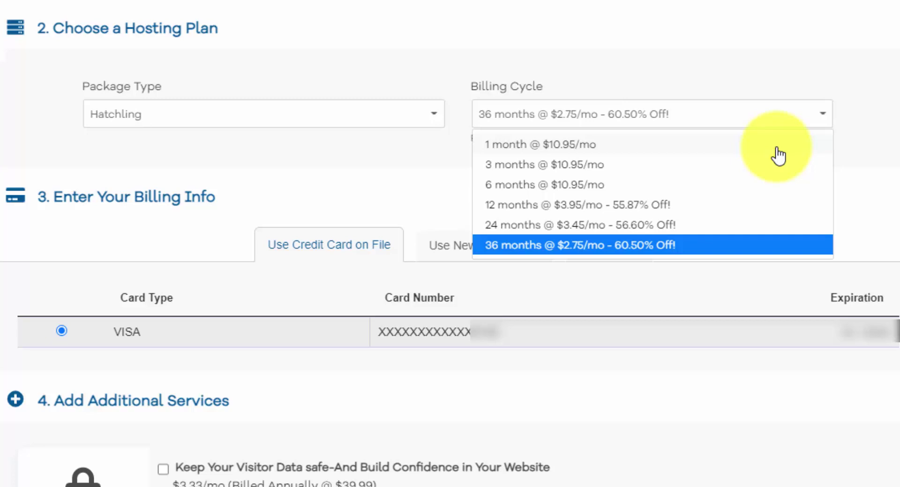
click(663, 206)
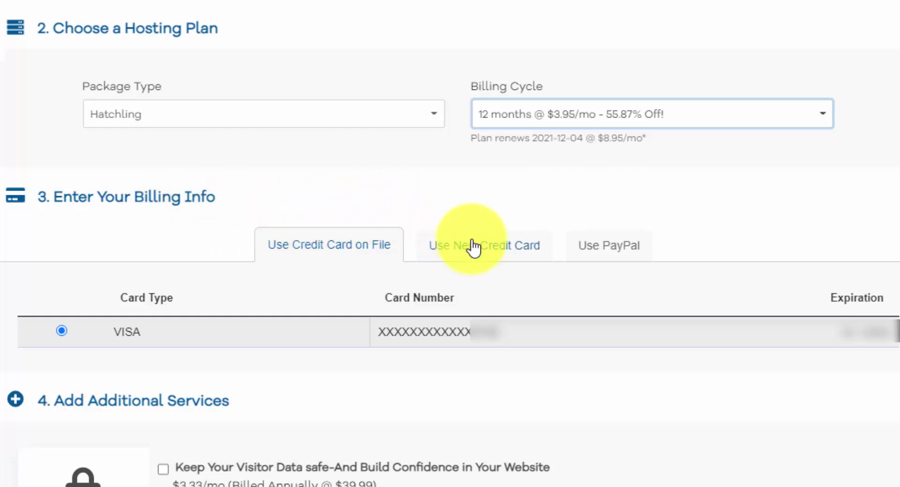
Remove the SiteLock Essentials and CodeGuard Backup add-ons from the order.
scroll(856, 230, down, 8)
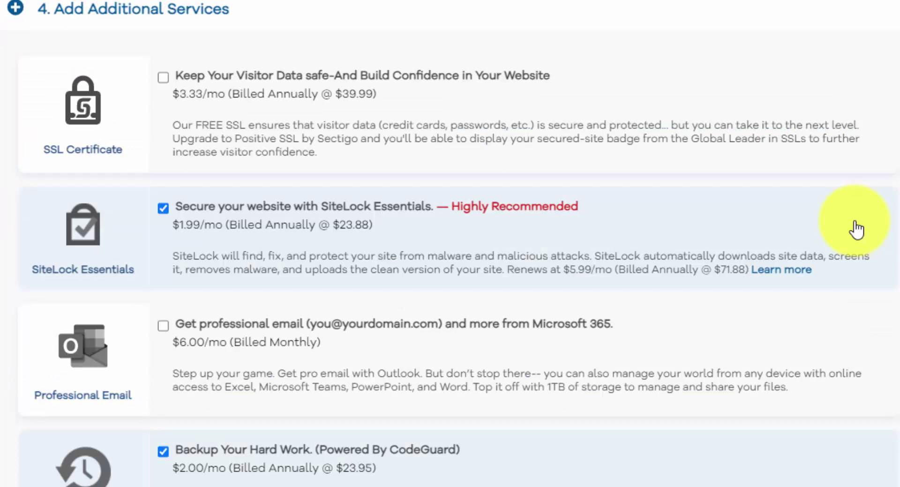
click(164, 209)
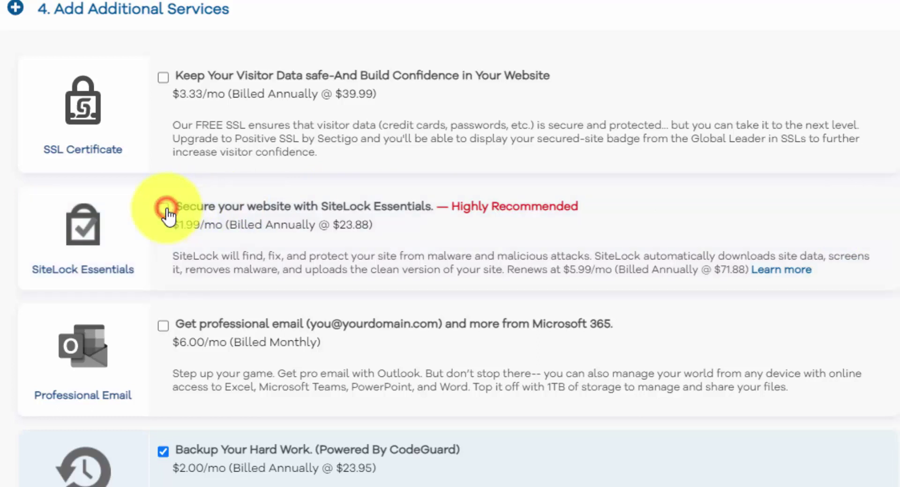
click(162, 451)
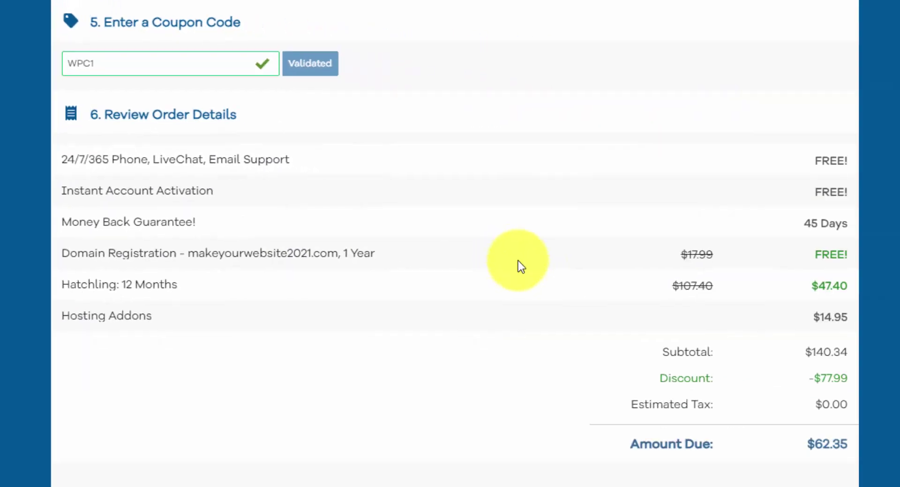
Review the $140.34 subtotal and discount, accept the auto-renewal terms, and submit the order.
click(812, 354)
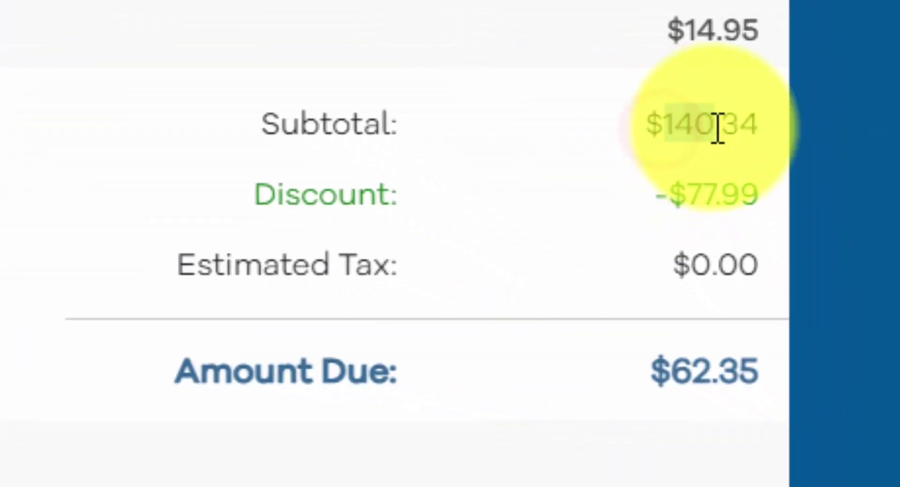
click(765, 224)
drag(741, 280, 789, 281)
click(747, 203)
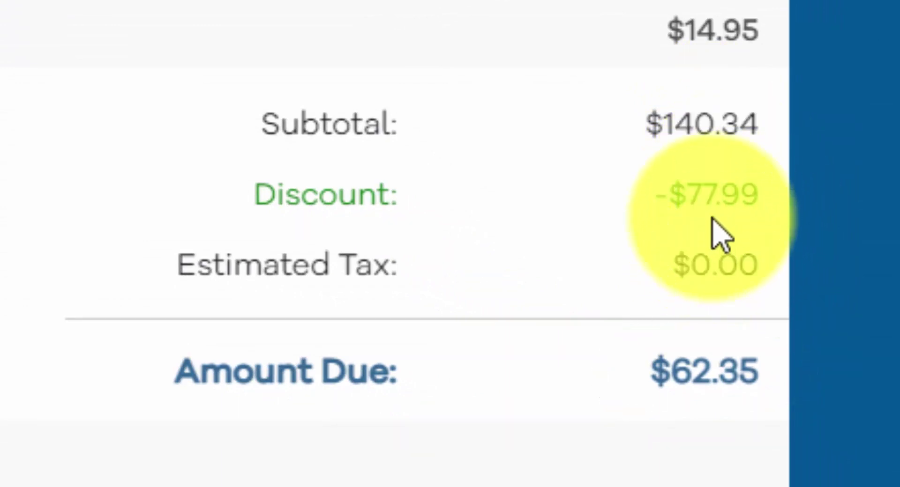
click(66, 289)
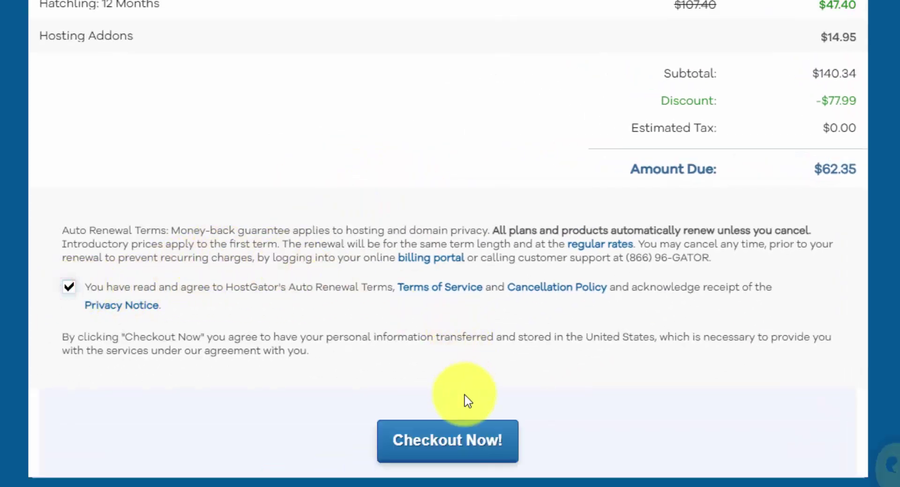
click(485, 443)
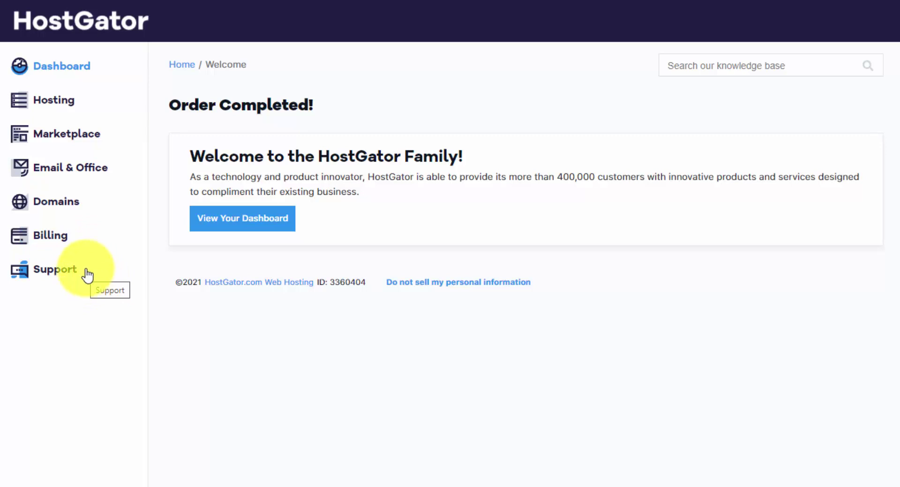
Go to the account dashboard and launch the WordPress installer for the hosting package.
click(264, 224)
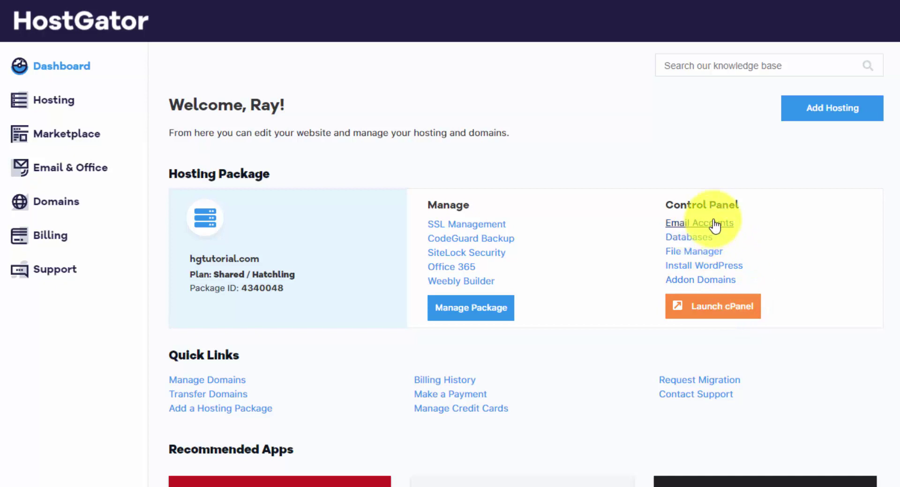
click(701, 276)
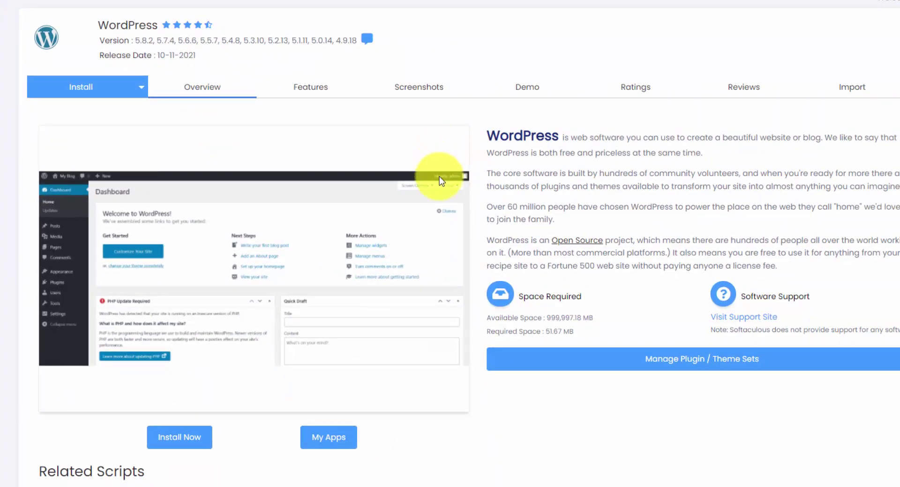
click(183, 448)
click(157, 206)
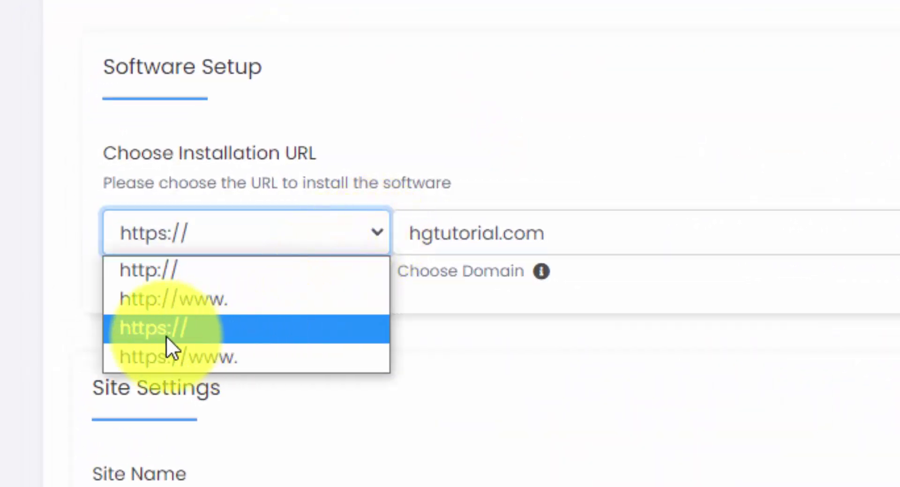
click(213, 332)
click(320, 233)
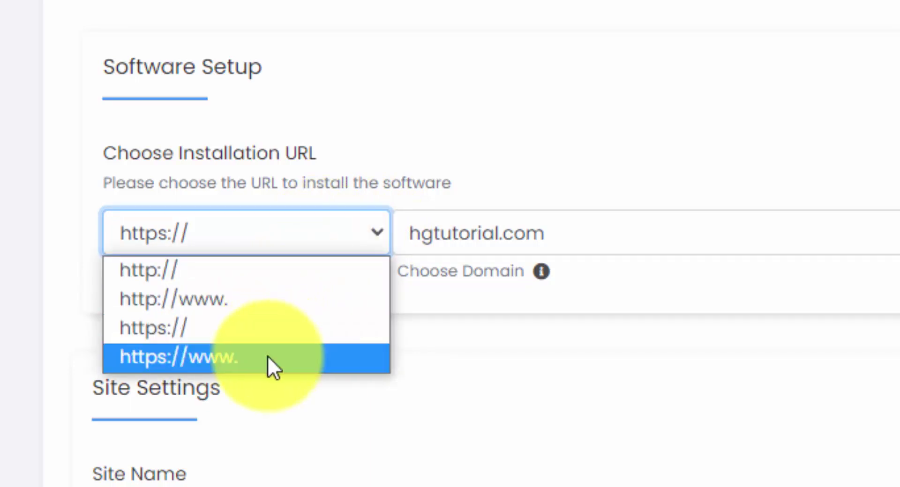
click(266, 326)
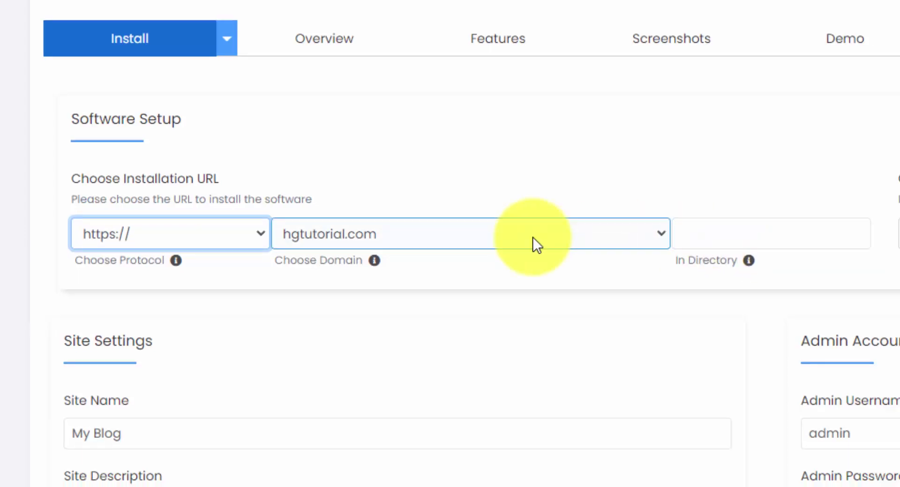
Keep WordPress version 5.8.2 and look over the site name and description fields.
click(736, 169)
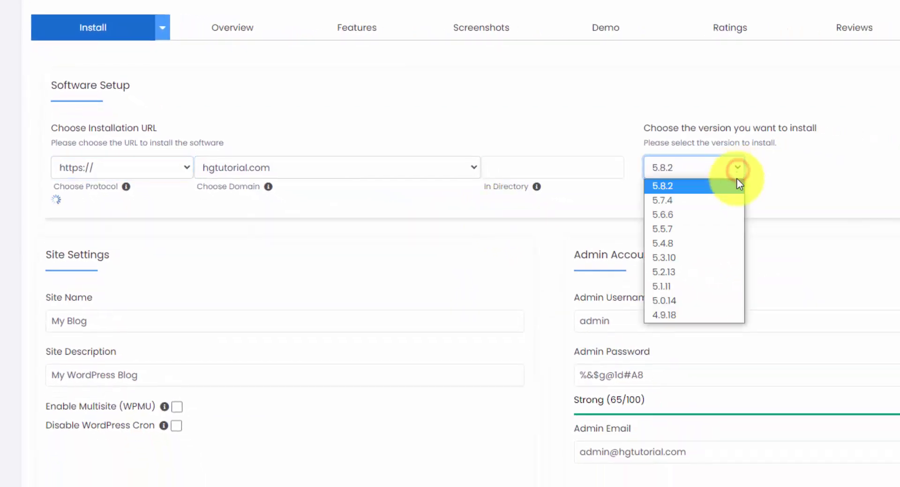
click(713, 186)
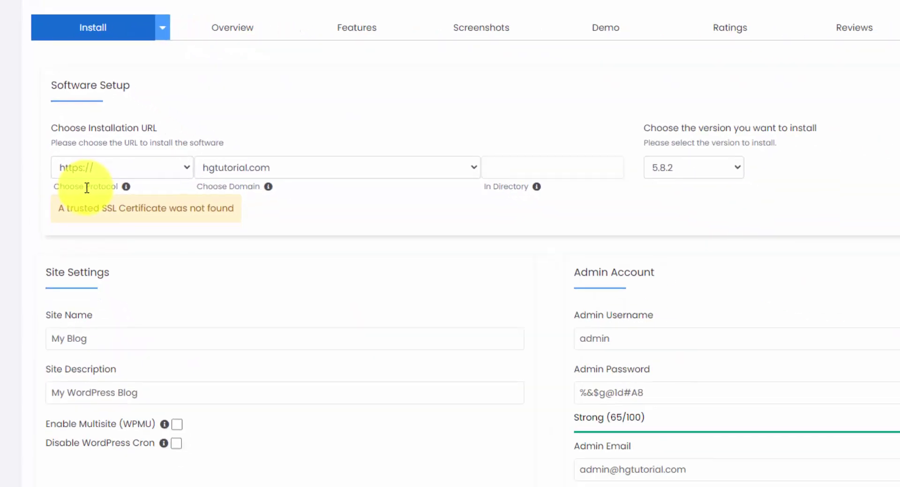
scroll(247, 223, down, 3)
click(247, 223)
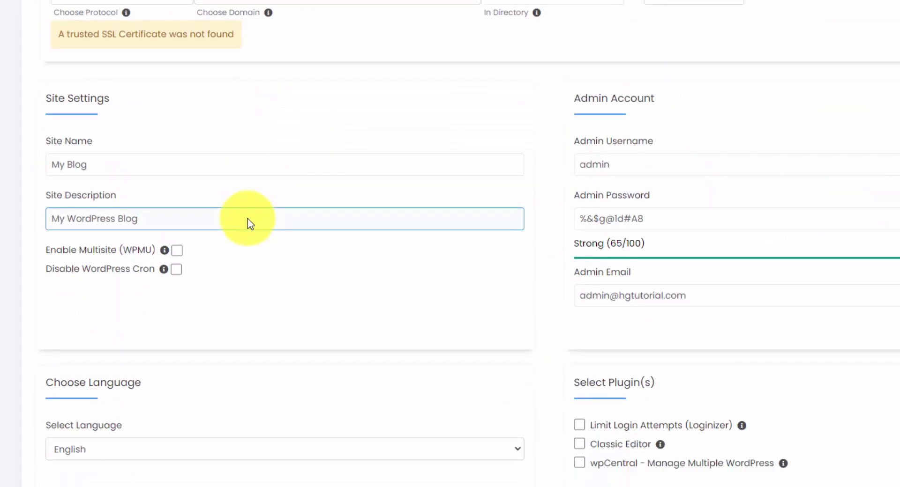
scroll(247, 223, down, 2)
click(159, 85)
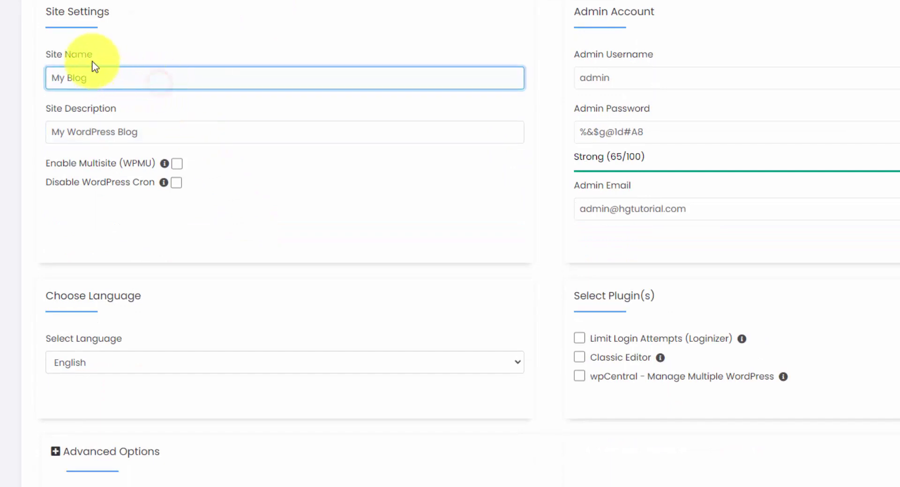
click(98, 137)
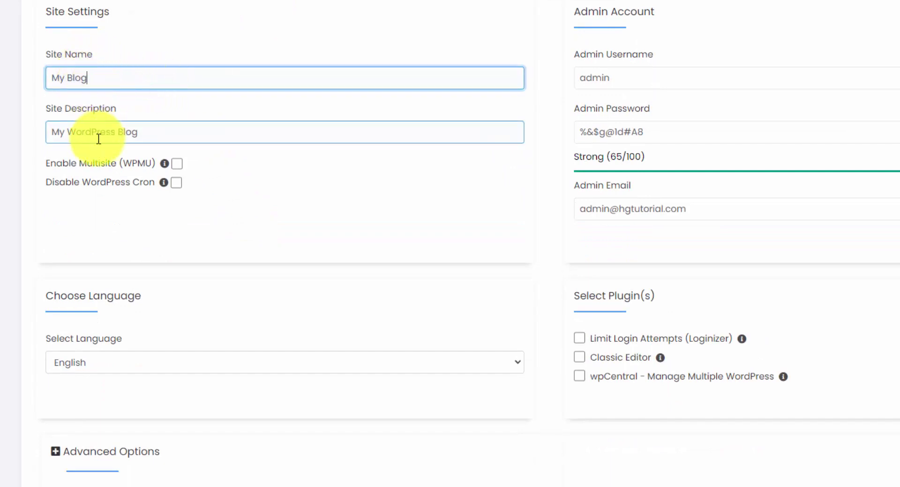
Replace the default 'admin' username with a custom username and select the admin e-mail to replace.
click(658, 82)
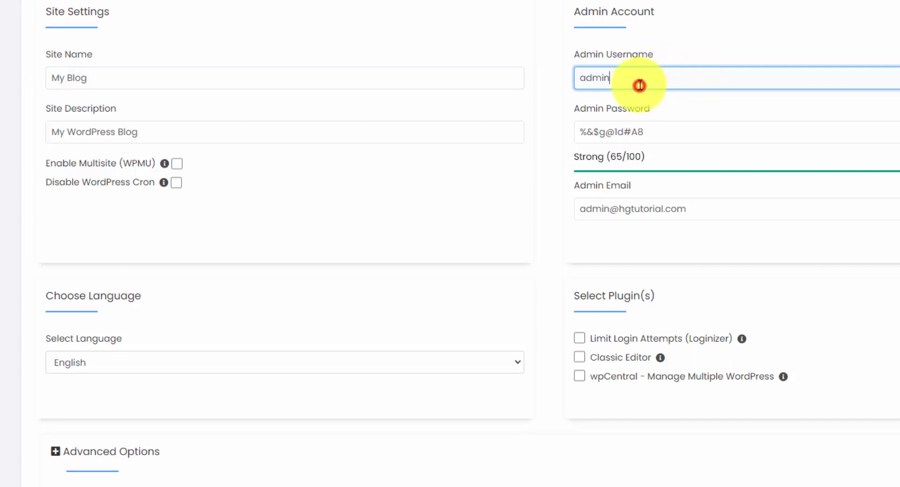
drag(658, 83, 576, 80)
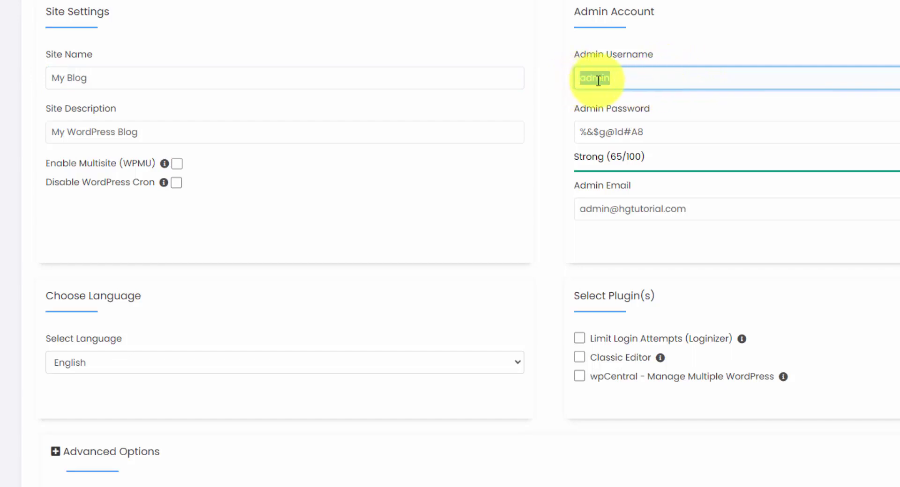
text(raymond)
click(707, 135)
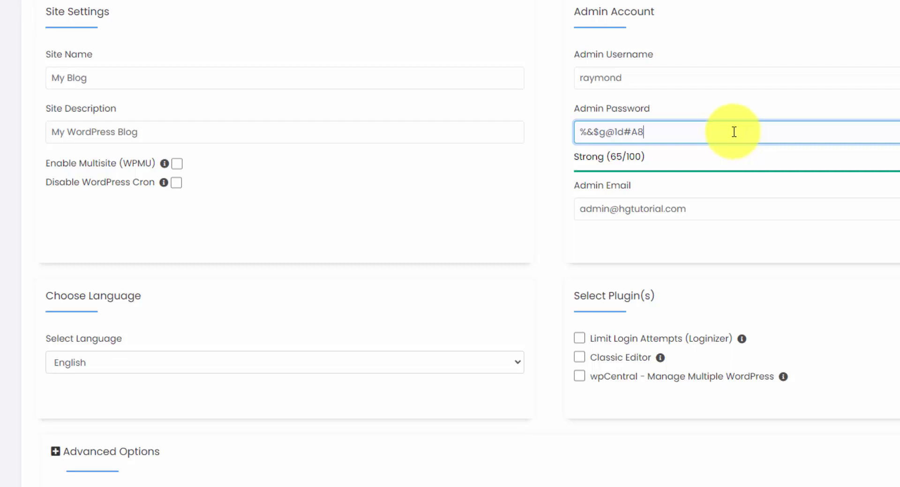
click(581, 208)
drag(579, 210, 612, 211)
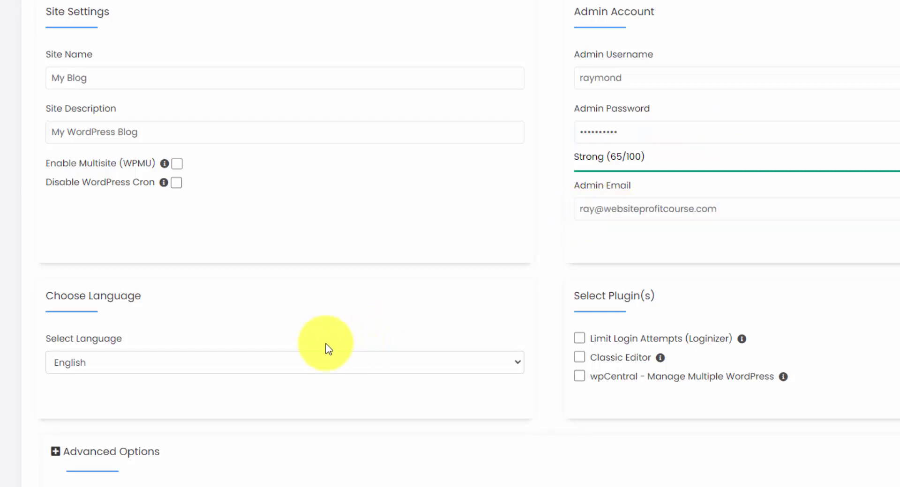
Tick the Limit Login Attempts (Loginizer) plugin, expand Advanced Options, and scroll down to Select Theme.
scroll(325, 348, down, 4)
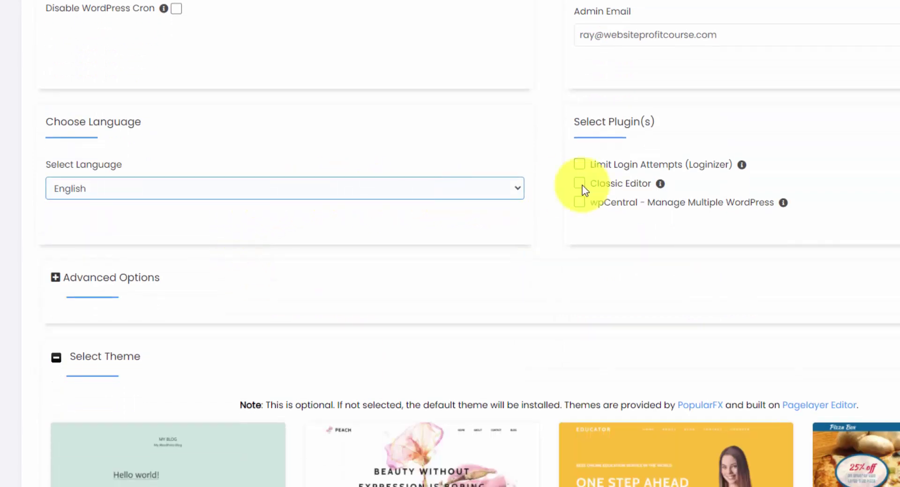
click(638, 174)
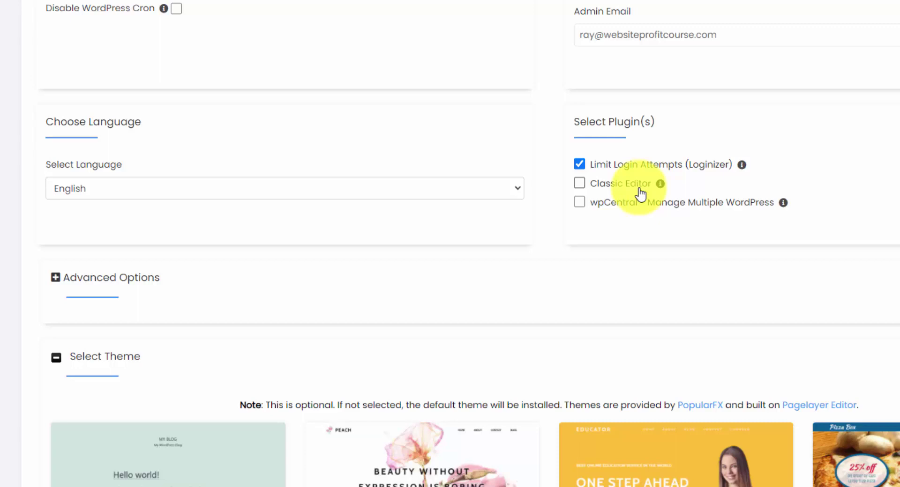
scroll(375, 195, down, 2)
click(97, 196)
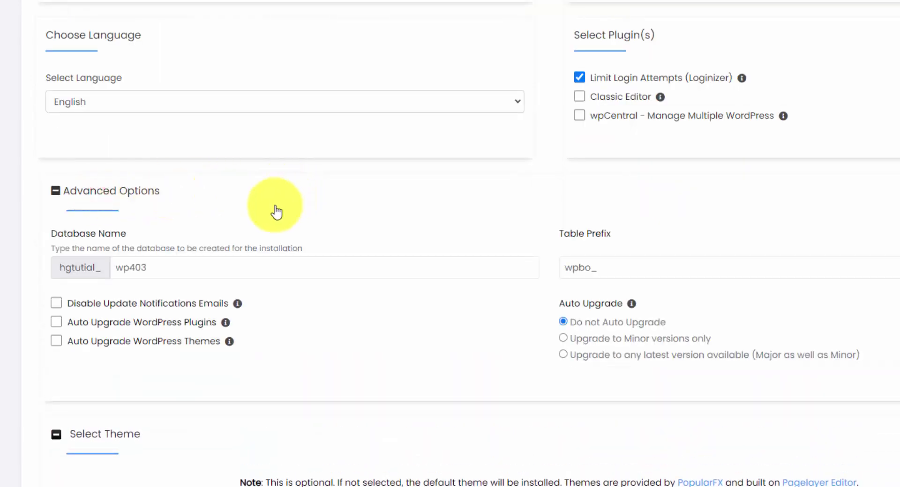
scroll(275, 217, down, 2)
click(640, 178)
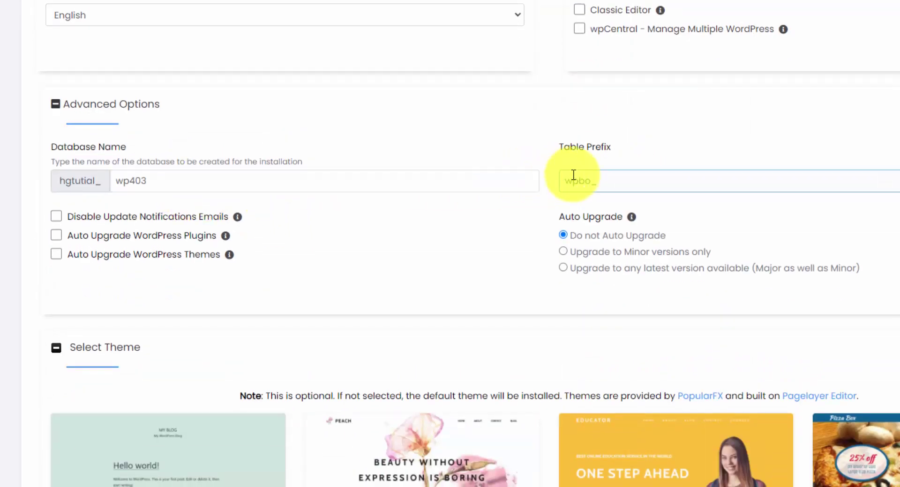
scroll(697, 199, down, 8)
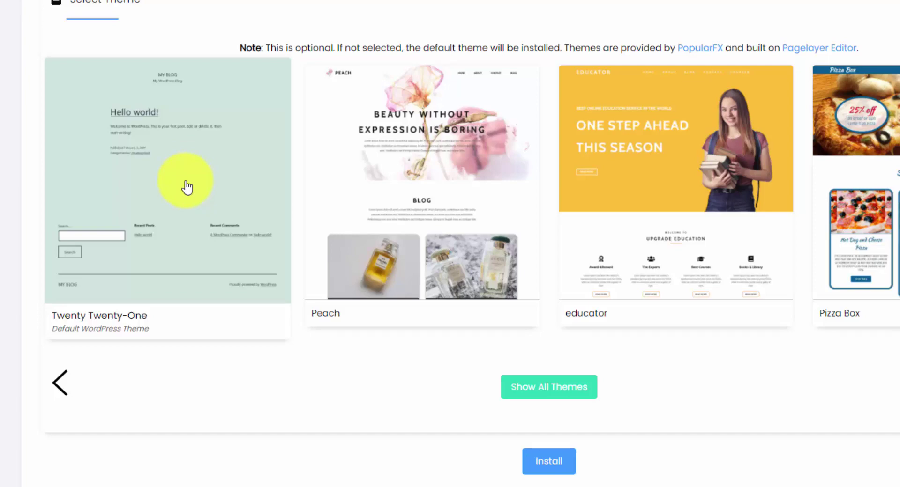
Choose Twenty Twenty-One as the site theme and accept its demo images.
click(184, 184)
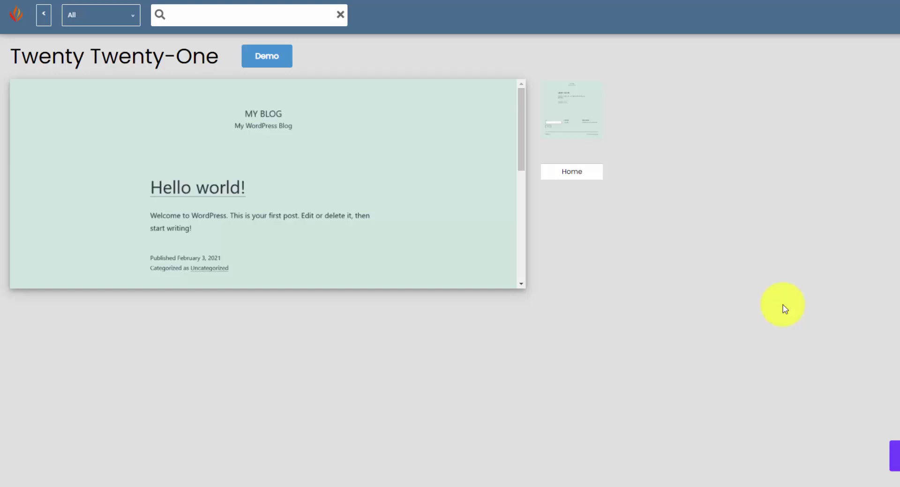
click(896, 457)
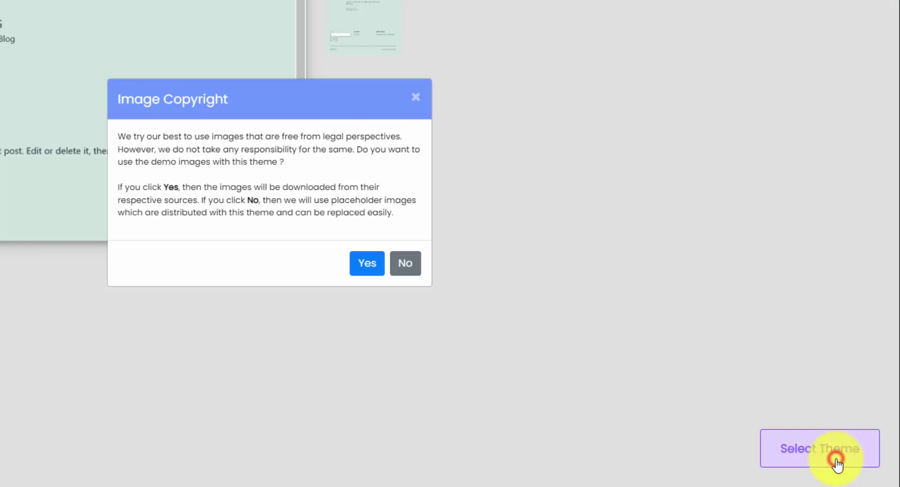
click(367, 265)
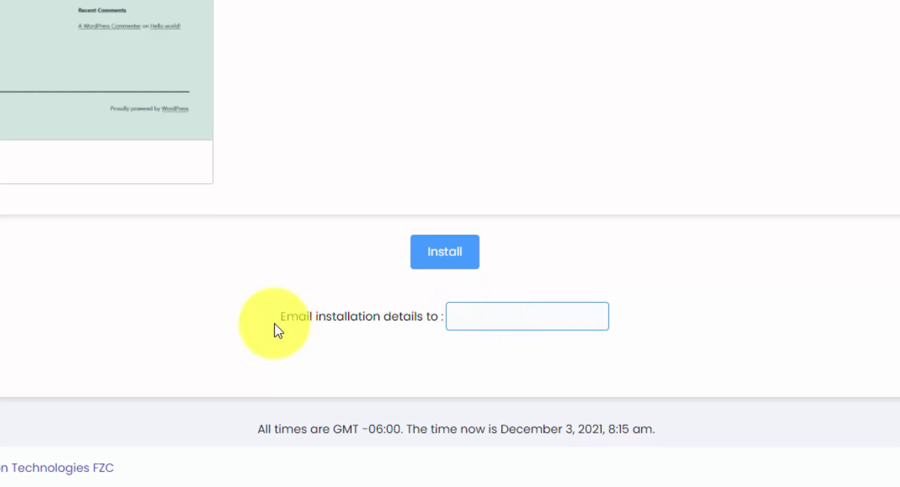
Enter the e-mail address for installation details and install WordPress on hgtutorial.com.
drag(275, 317, 445, 314)
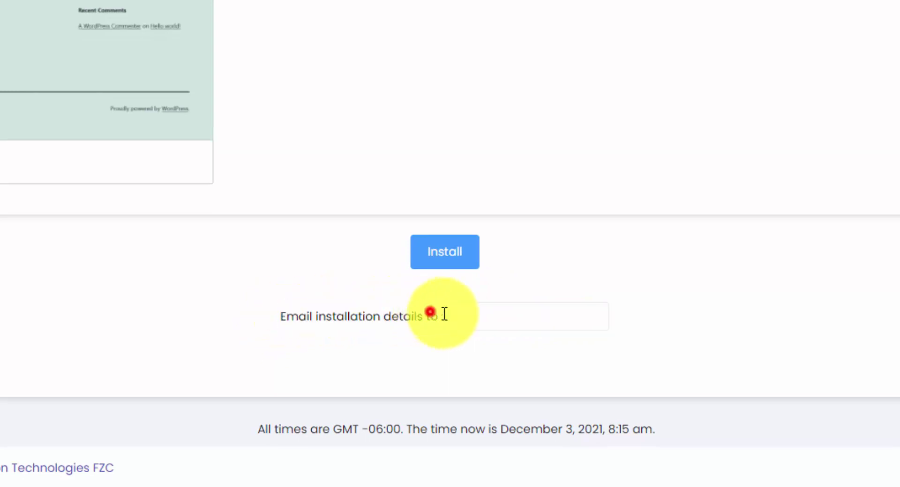
click(513, 321)
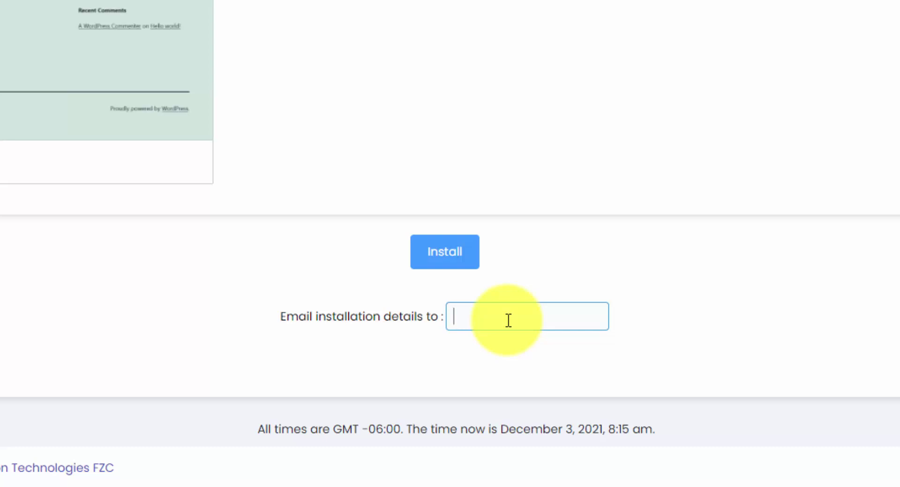
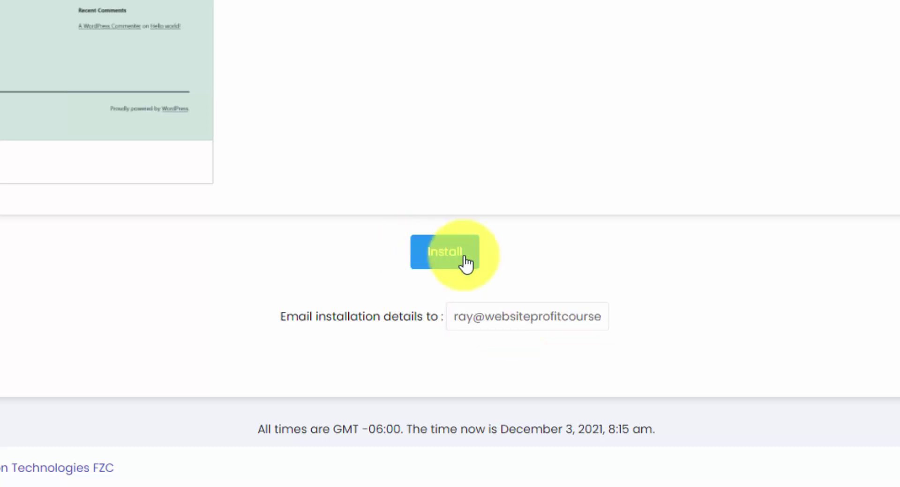
click(466, 262)
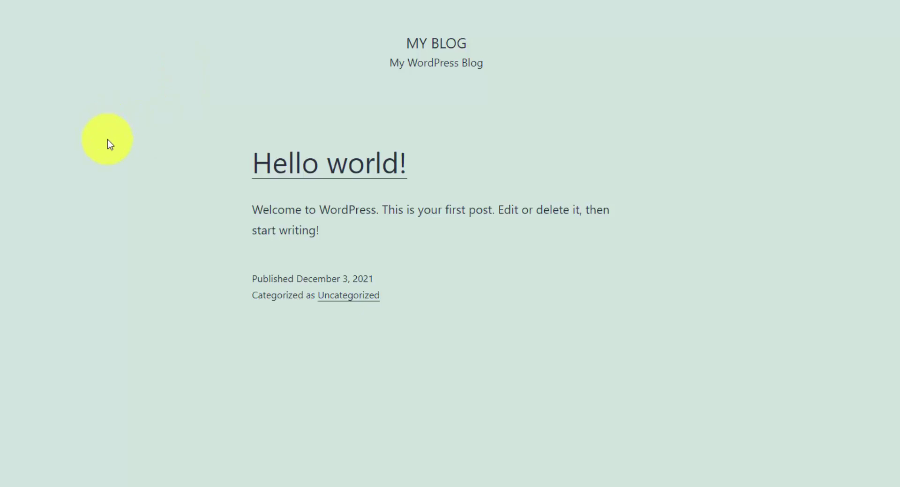
Scroll the new blog's front page down to the footer and back up.
scroll(107, 142, down, 3)
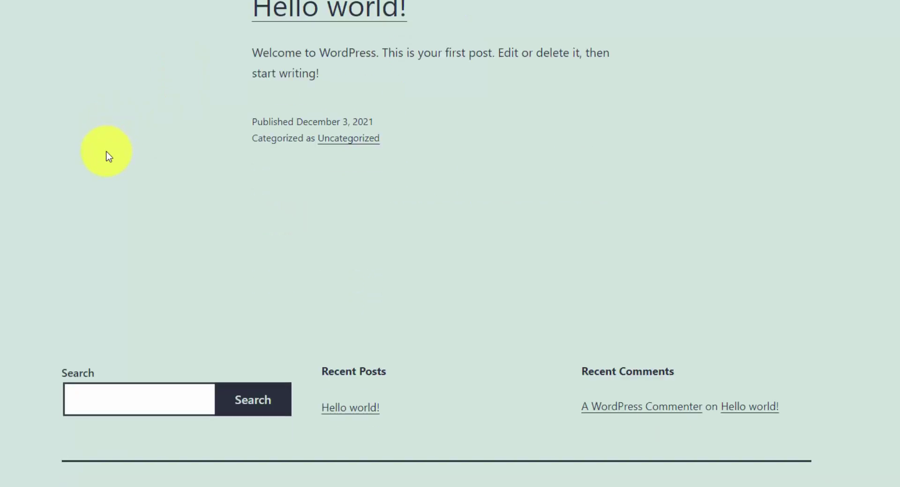
scroll(106, 155, up, 3)
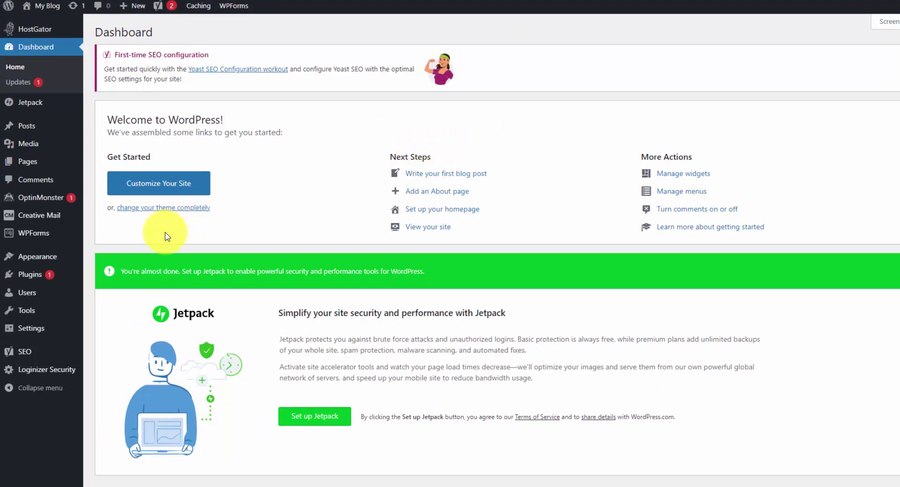
In Installed Plugins, select every plugin except Loginizer and Yoast SEO.
click(25, 280)
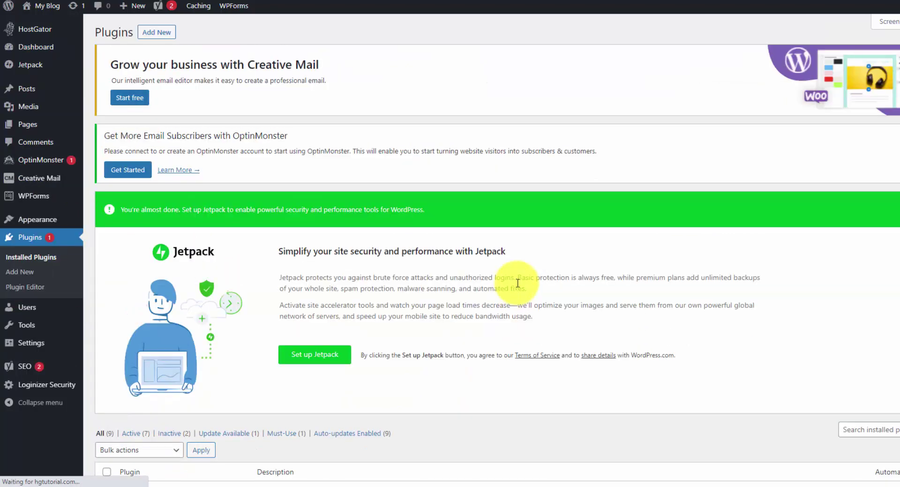
scroll(511, 291, down, 8)
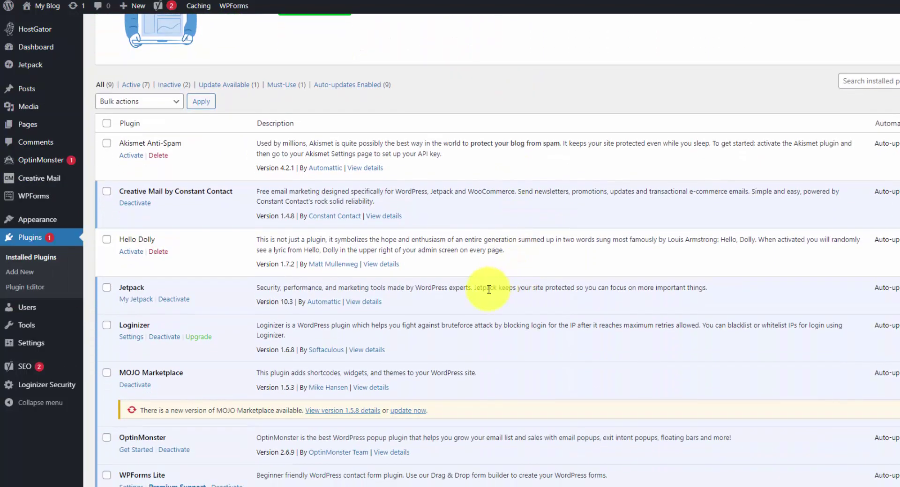
scroll(220, 200, down, 2)
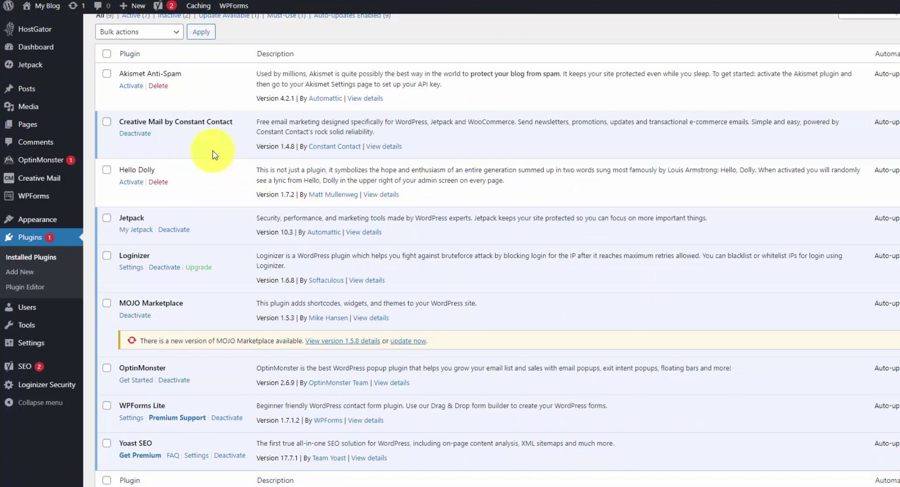
click(107, 55)
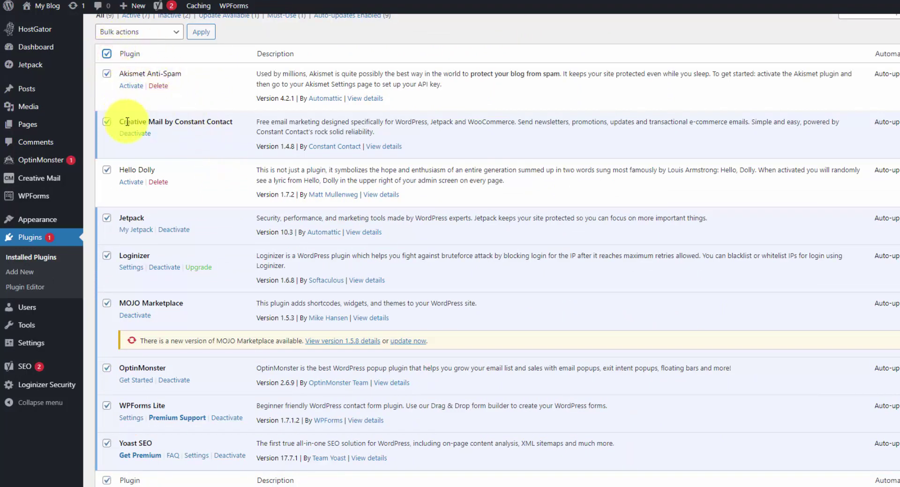
click(107, 255)
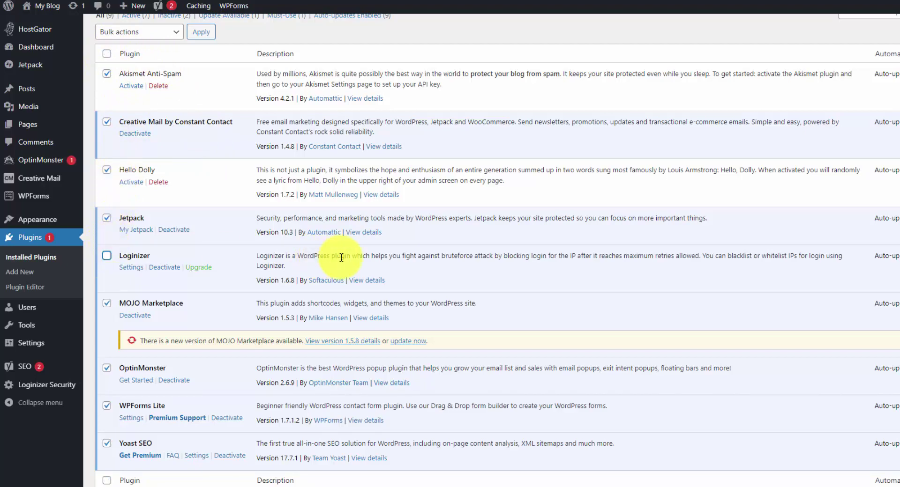
scroll(121, 272, down, 2)
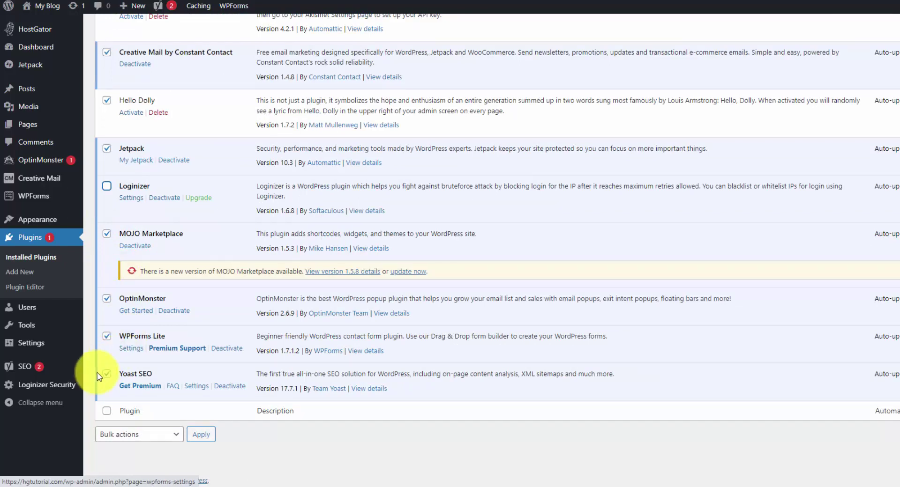
click(107, 374)
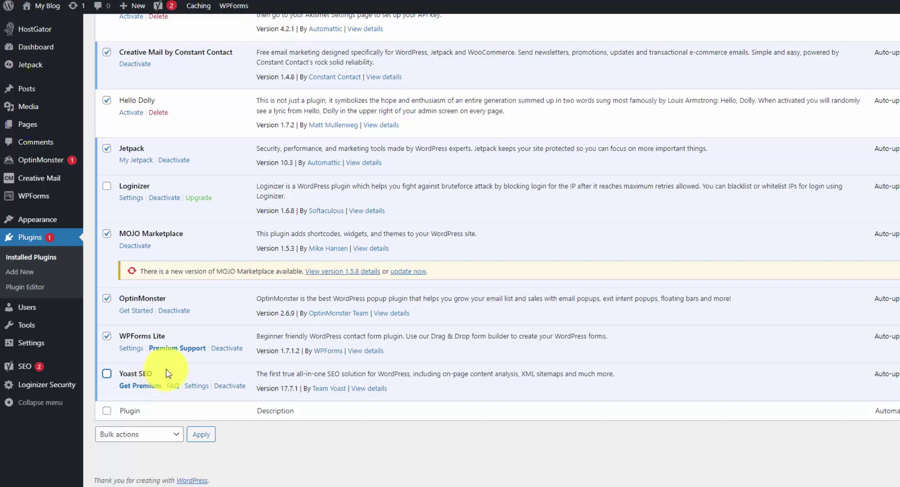
Bulk-deactivate the selected plugins.
scroll(162, 374, up, 5)
click(135, 172)
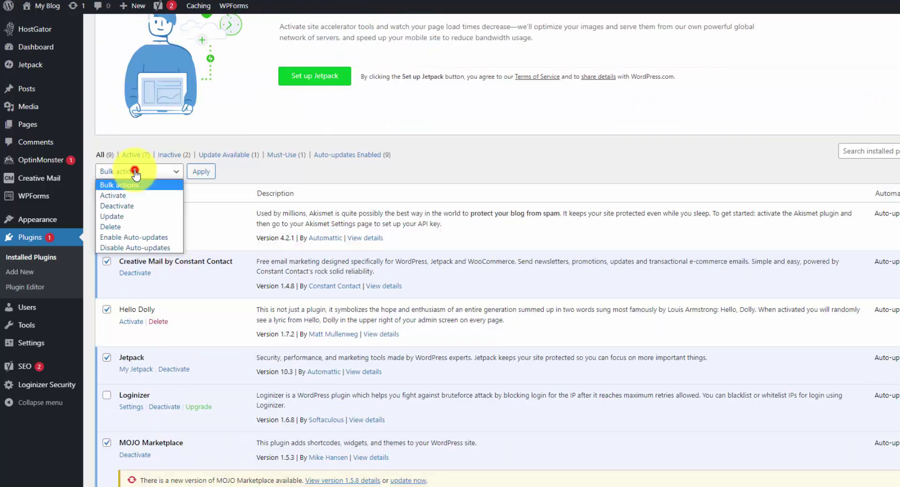
click(134, 206)
click(207, 175)
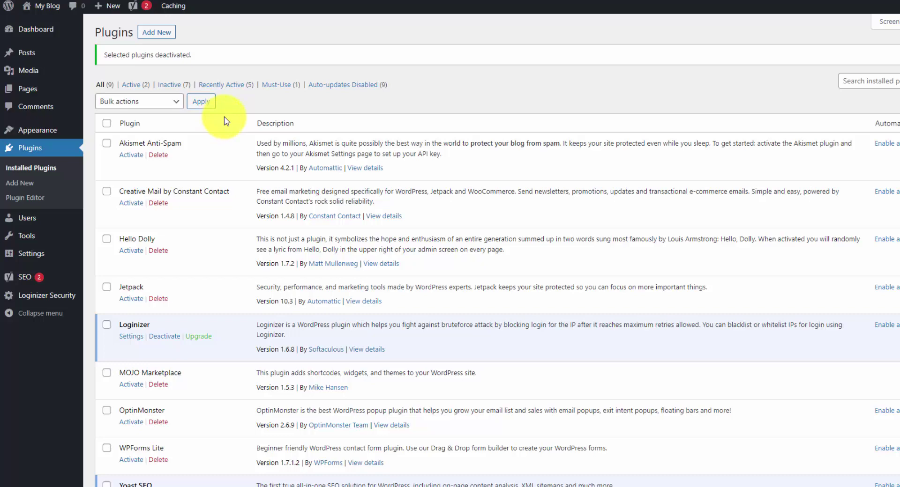
Select every plugin again, leaving Loginizer and Yoast SEO unselected.
click(107, 122)
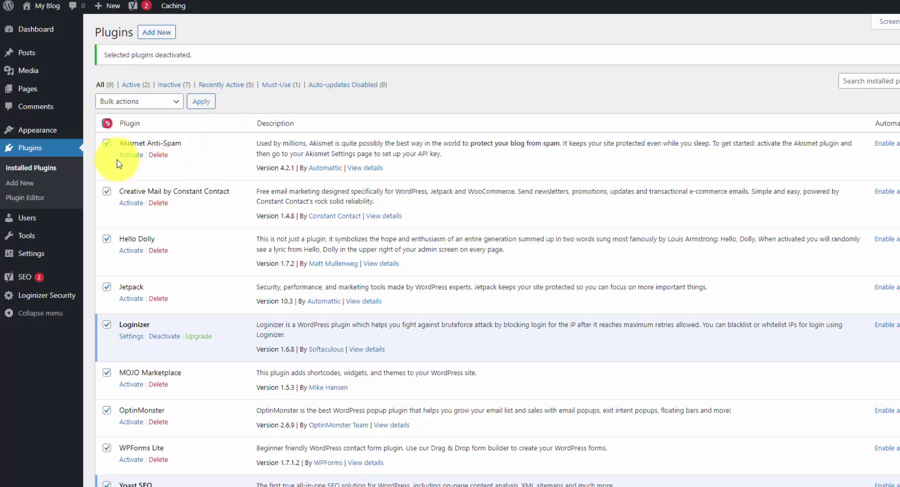
scroll(197, 222, down, 1)
scroll(196, 222, down, 2)
click(106, 255)
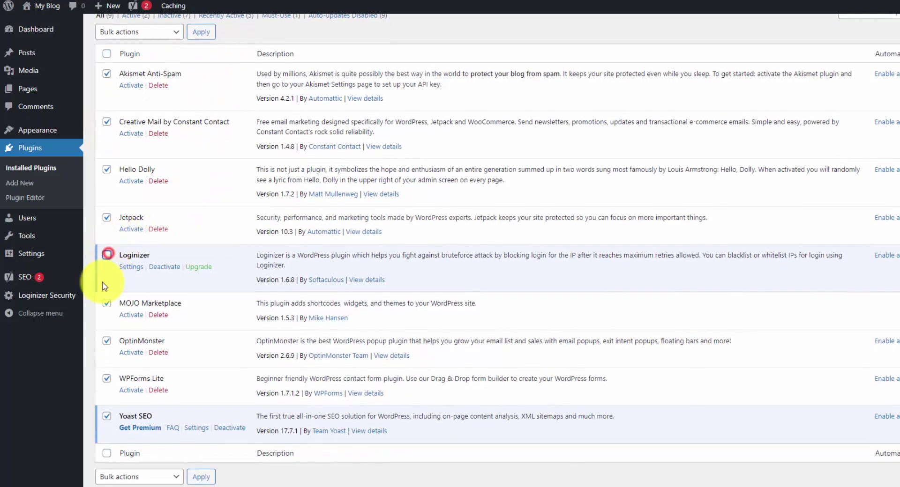
click(107, 417)
scroll(211, 267, up, 2)
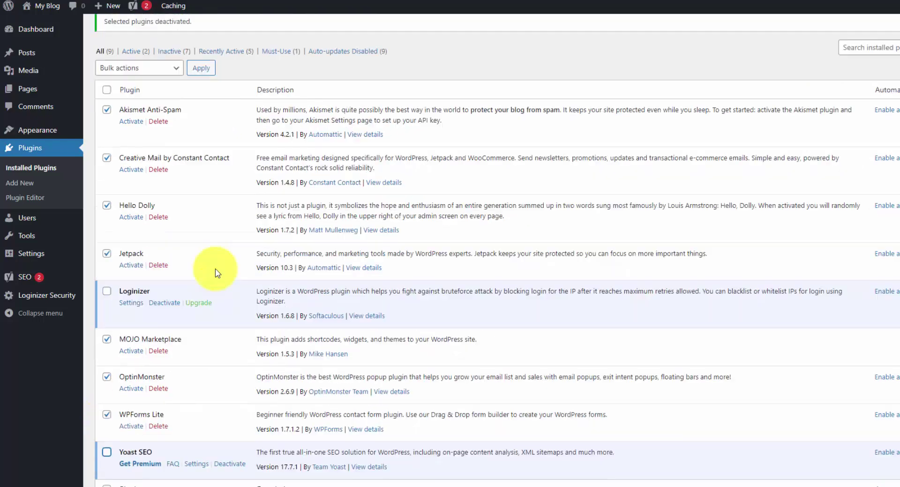
Bulk-delete the selected plugins and confirm removing their data.
click(176, 101)
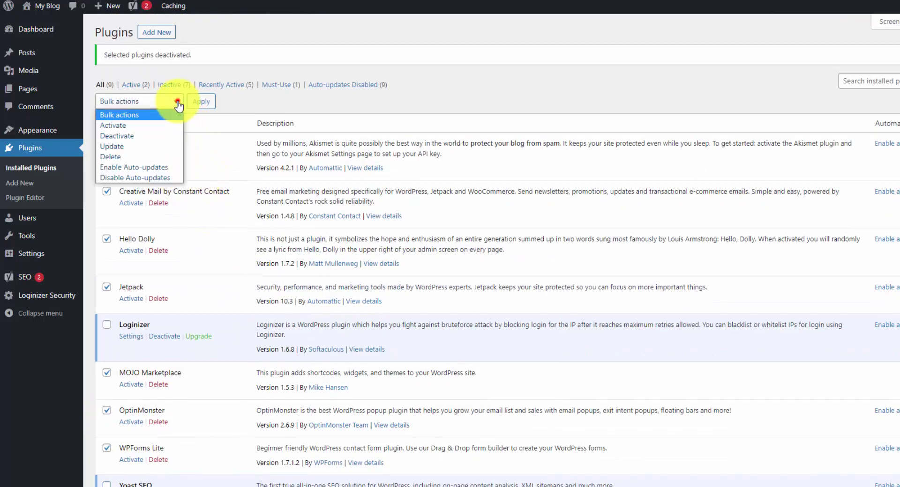
click(146, 156)
click(201, 101)
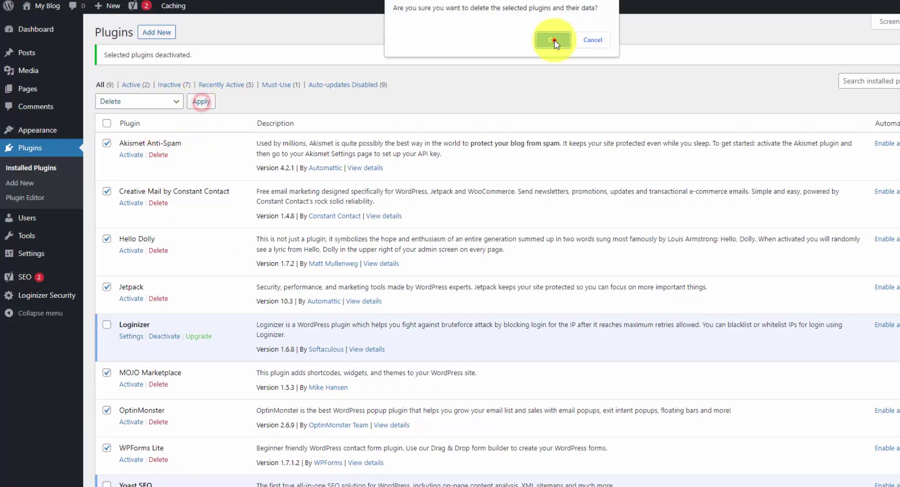
click(554, 41)
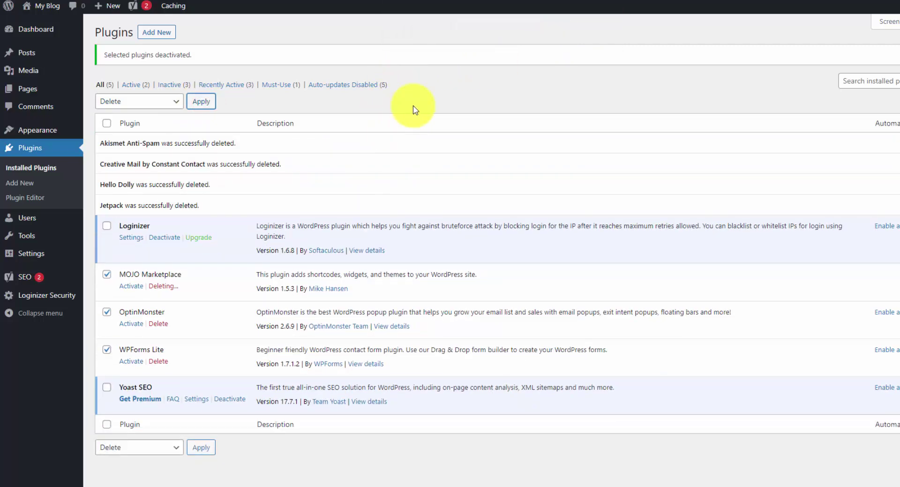
Open Appearance > Themes and look over the four installed theme cards.
mouse_move(52, 131)
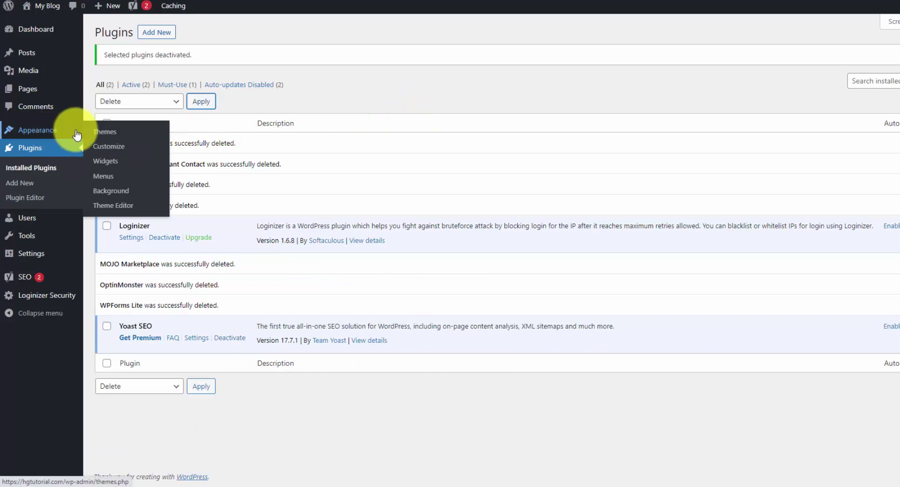
click(104, 133)
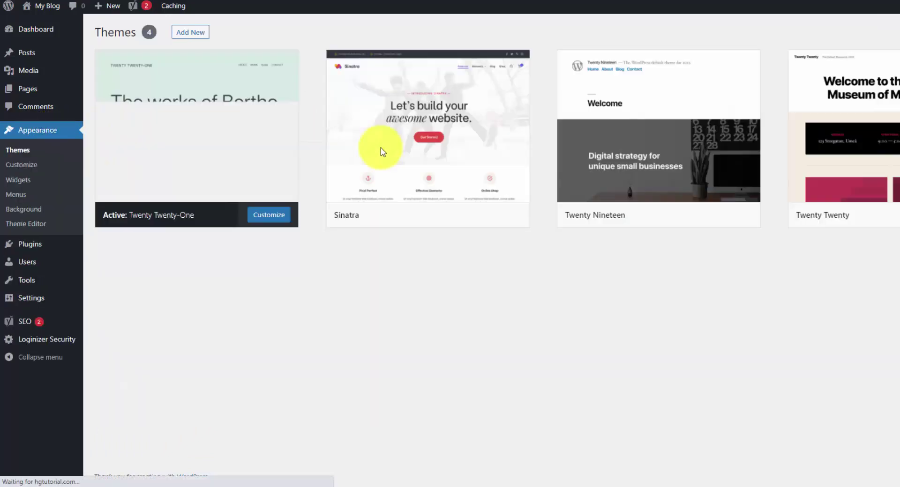
mouse_move(208, 149)
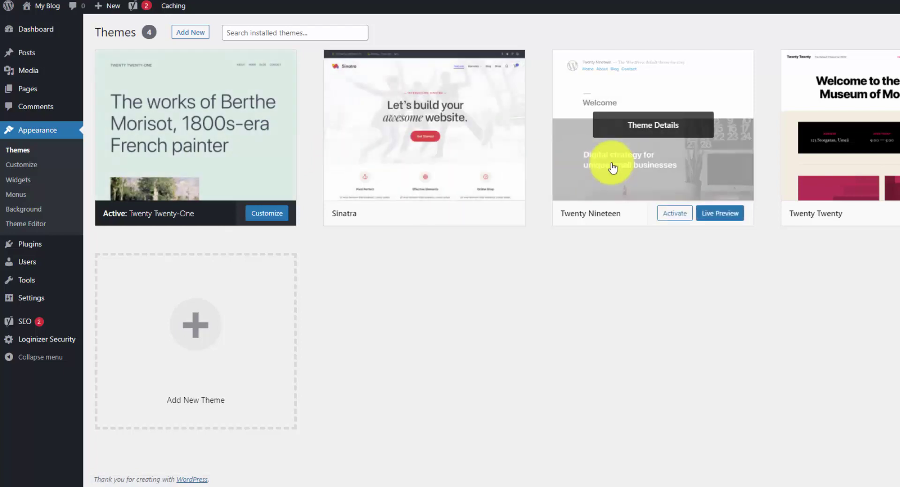
mouse_move(846, 179)
mouse_move(680, 180)
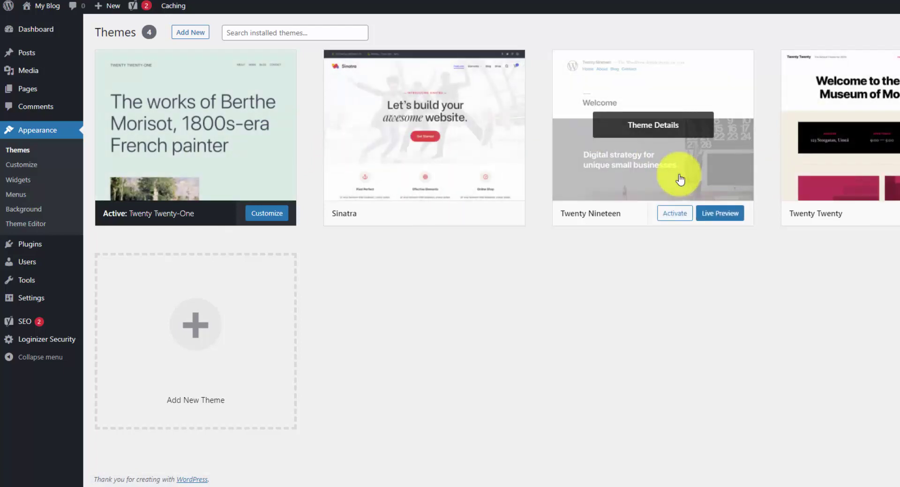
mouse_move(436, 164)
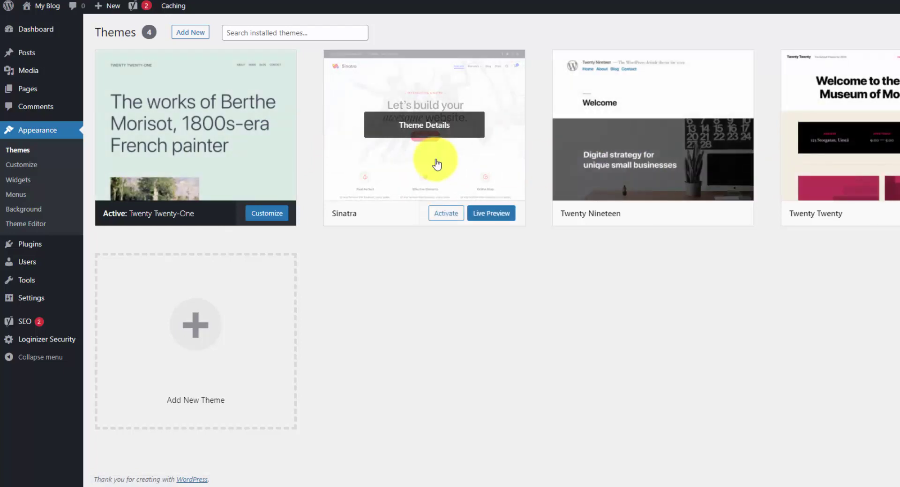
Open Add New themes and scroll through the Popular themes grid.
click(181, 36)
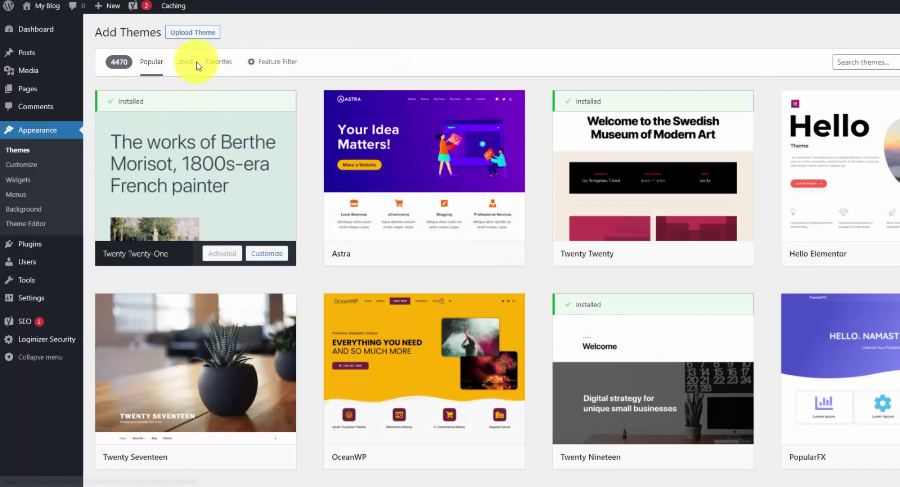
scroll(532, 202, down, 10)
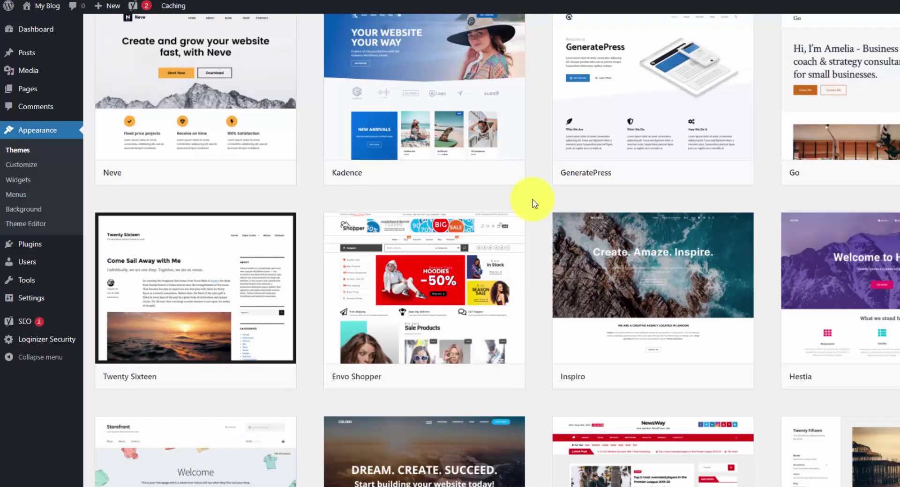
mouse_move(613, 246)
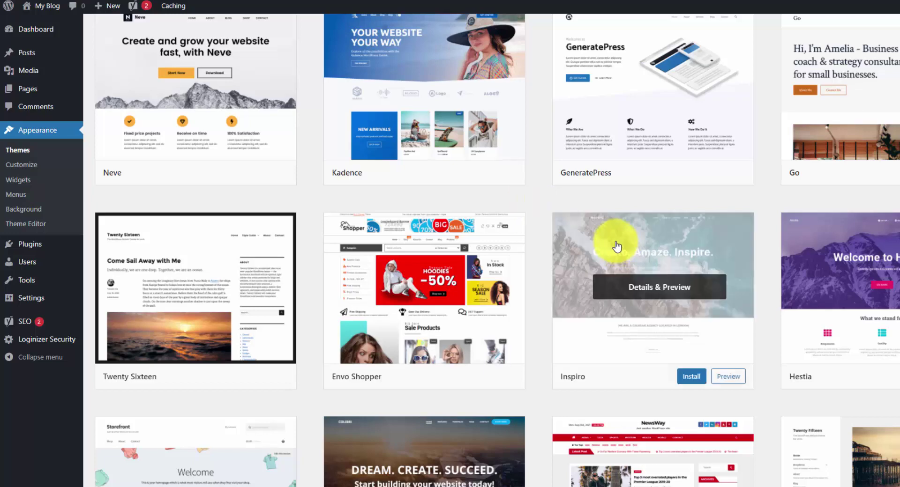